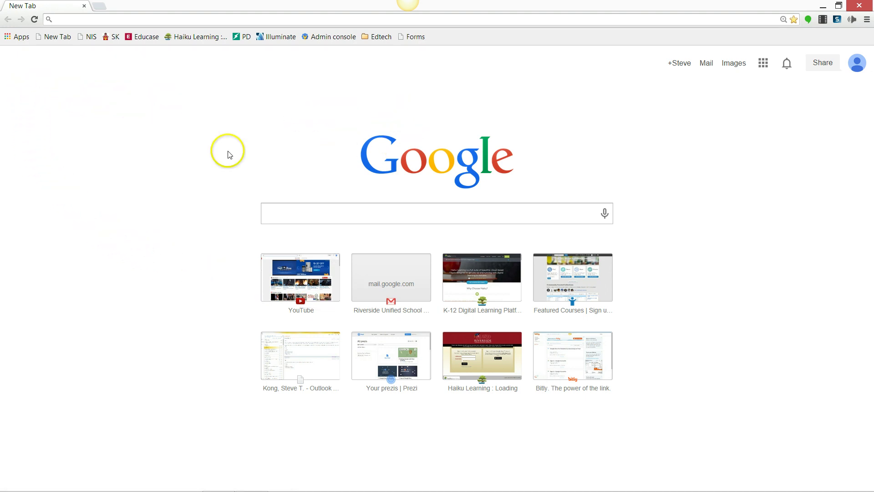
# Step: Open the chrome://apps page from the Apps bookmark
pyautogui.click(21, 38)
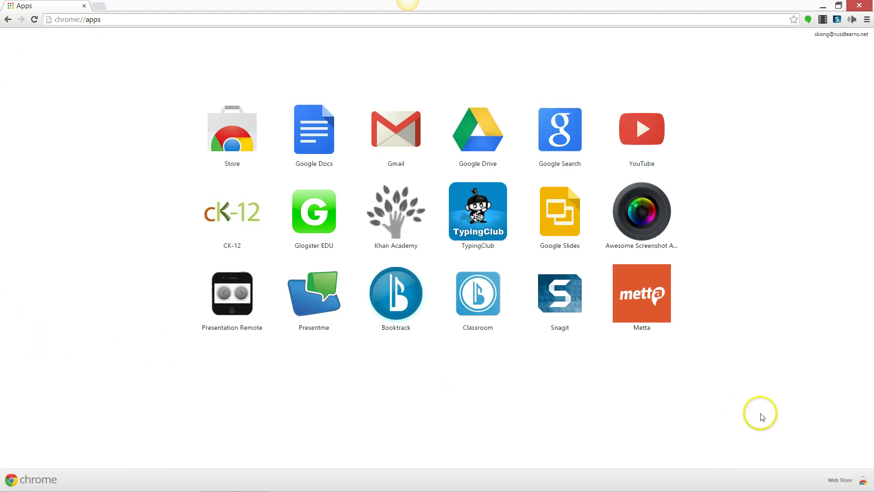
# Step: Search the Chrome Web Store for 'speak it' and look over the SpeakIt! results
pyautogui.click(840, 474)
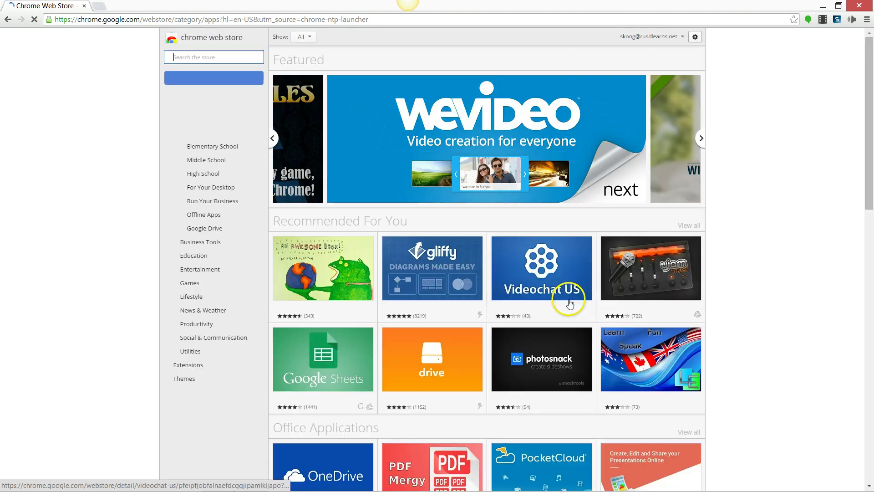
pyautogui.moveTo(551, 303)
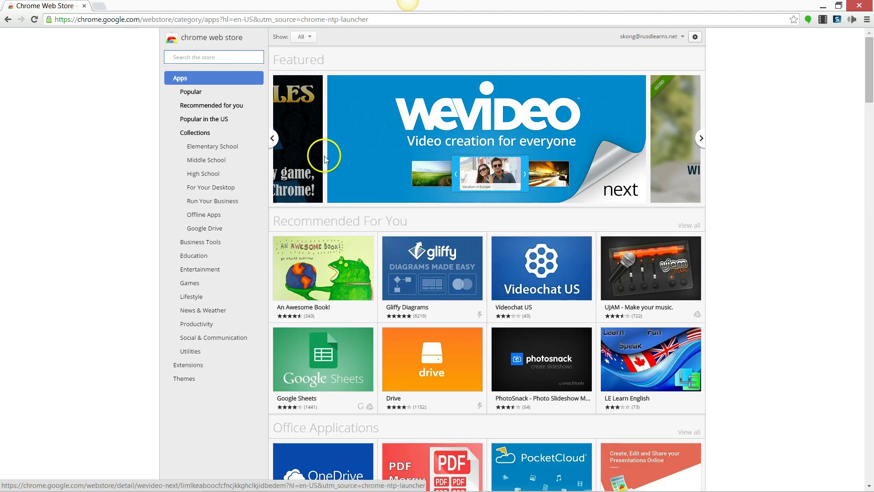
pyautogui.moveTo(581, 205)
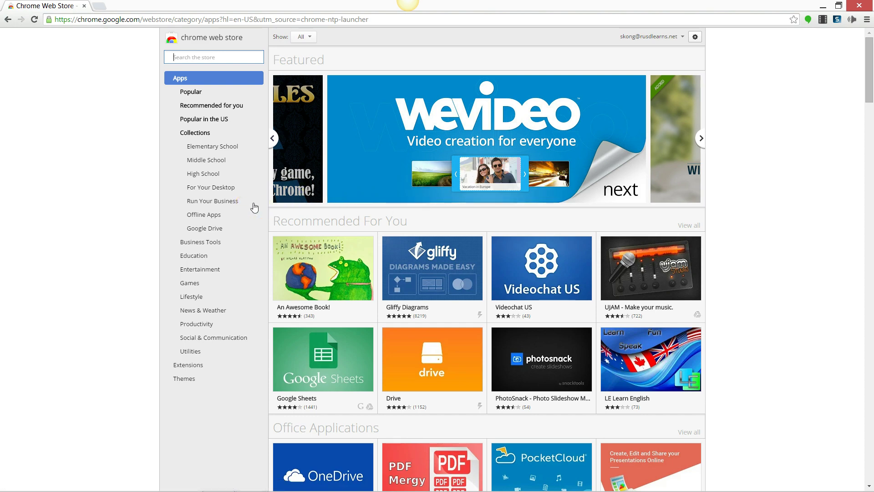
pyautogui.click(198, 59)
pyautogui.write('speak i')
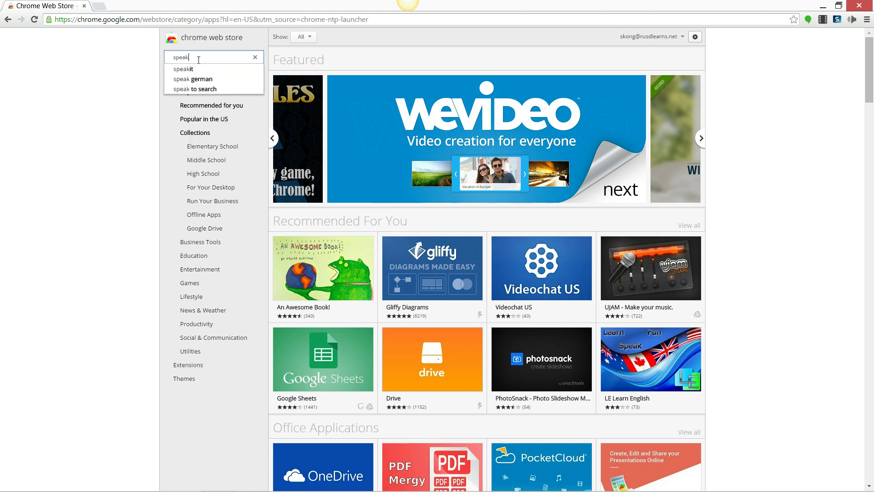
pyautogui.write('t')
pyautogui.press('Return')
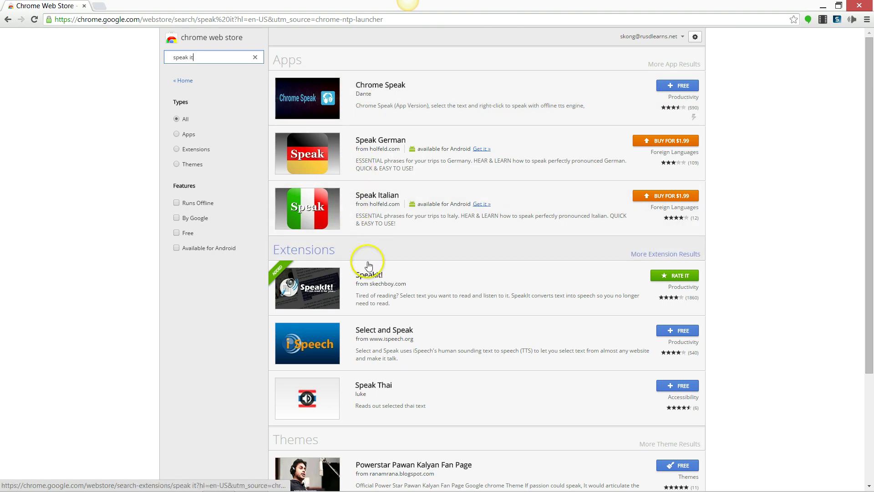
pyautogui.scroll(-2, 375, 285)
pyautogui.scroll(-2, 377, 291)
pyautogui.scroll(3, 385, 305)
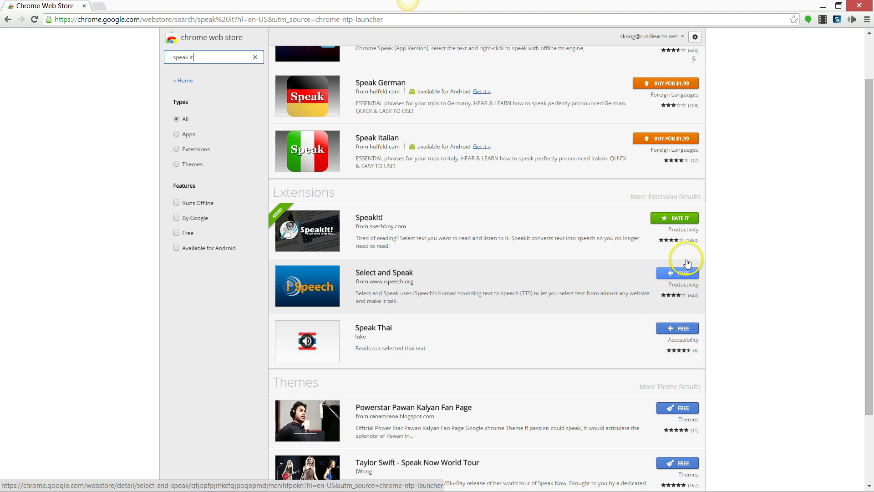
pyautogui.click(684, 219)
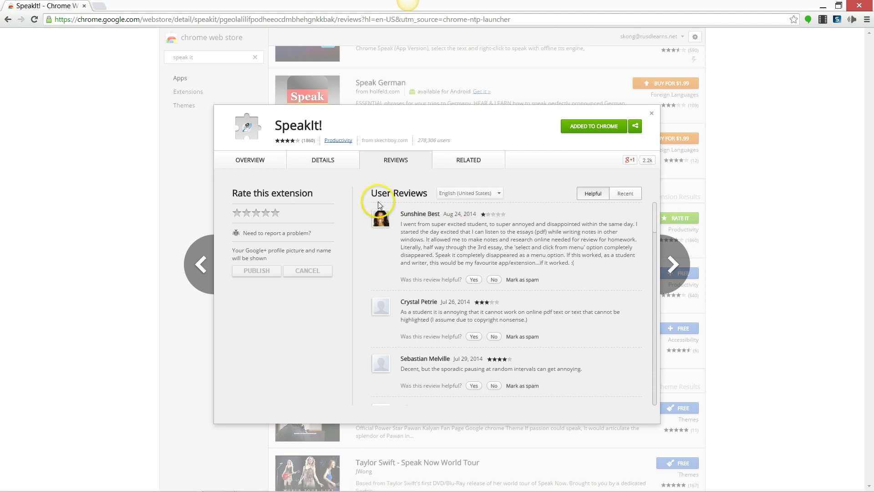
pyautogui.moveTo(285, 143)
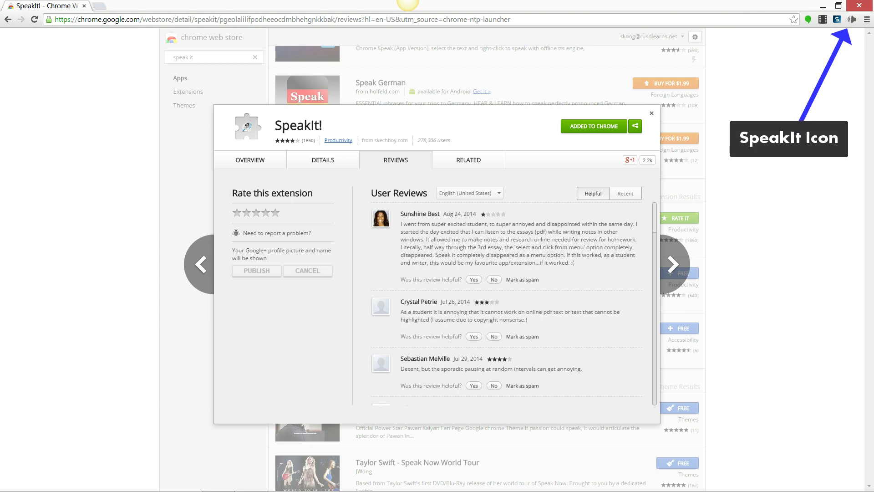
pyautogui.press('Escape')
pyautogui.click(856, 22)
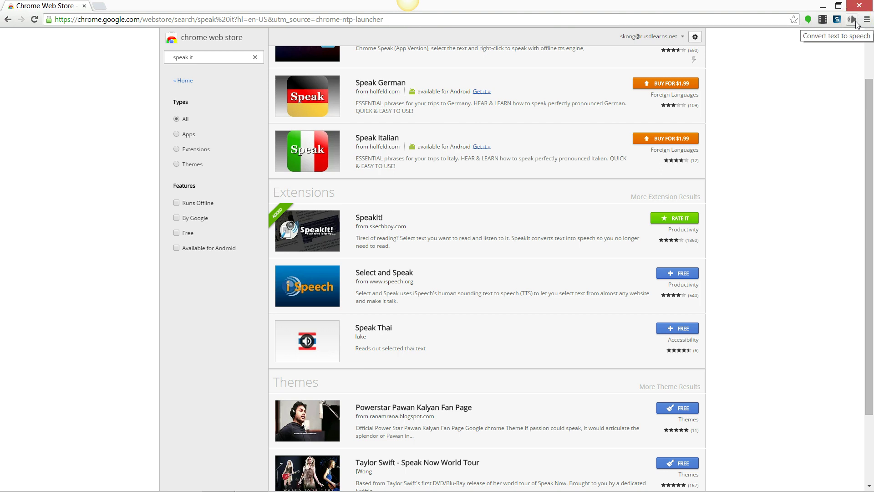
pyautogui.click(854, 21)
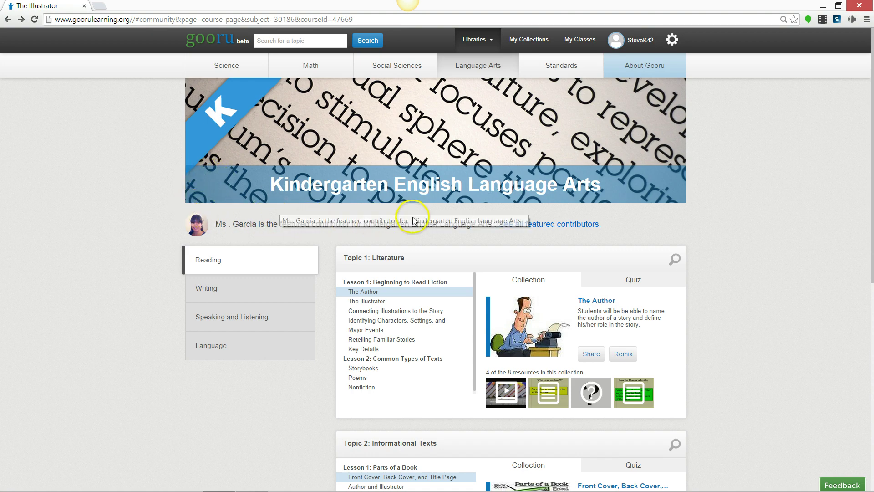
# Step: Open The Illustrator collection and have SpeakIt read its highlighted description aloud
pyautogui.scroll(-1, 373, 255)
pyautogui.click(376, 258)
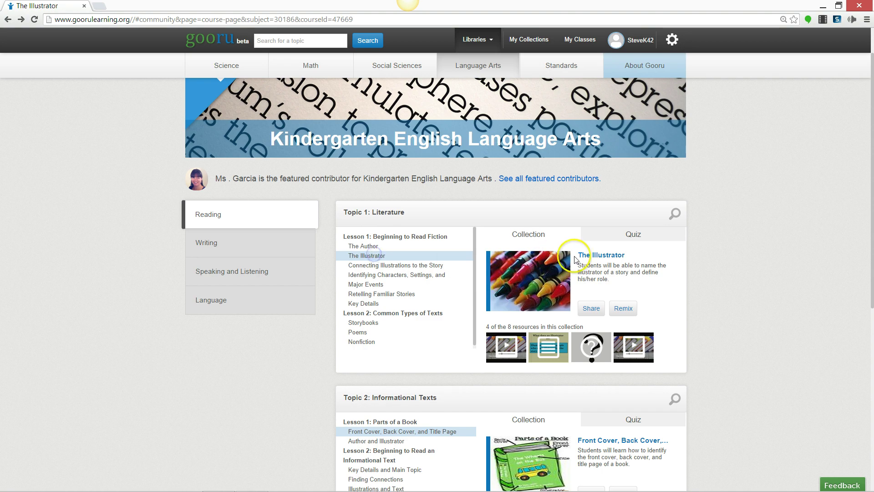
pyautogui.click(592, 256)
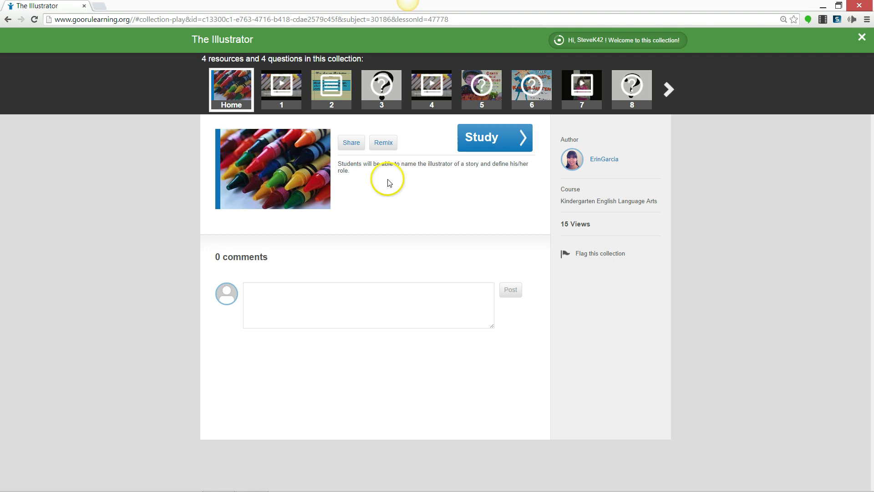
pyautogui.click(360, 176)
pyautogui.moveTo(344, 170); pyautogui.dragTo(338, 164)
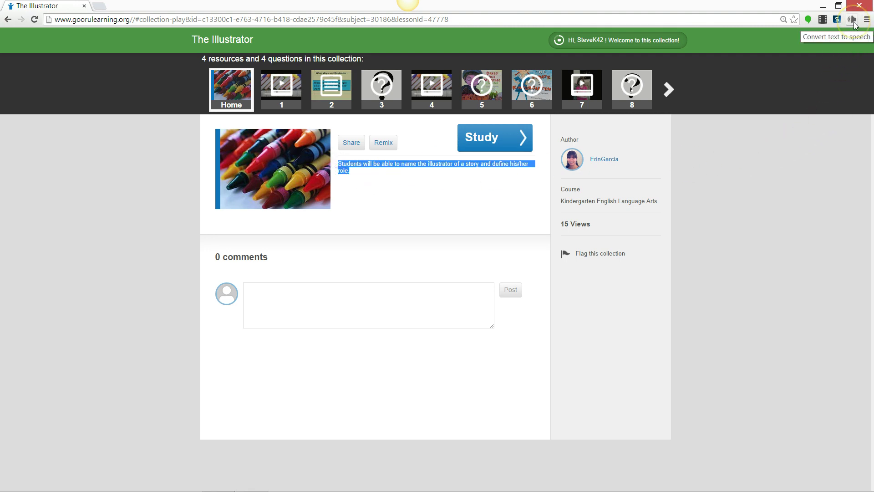
pyautogui.click(853, 20)
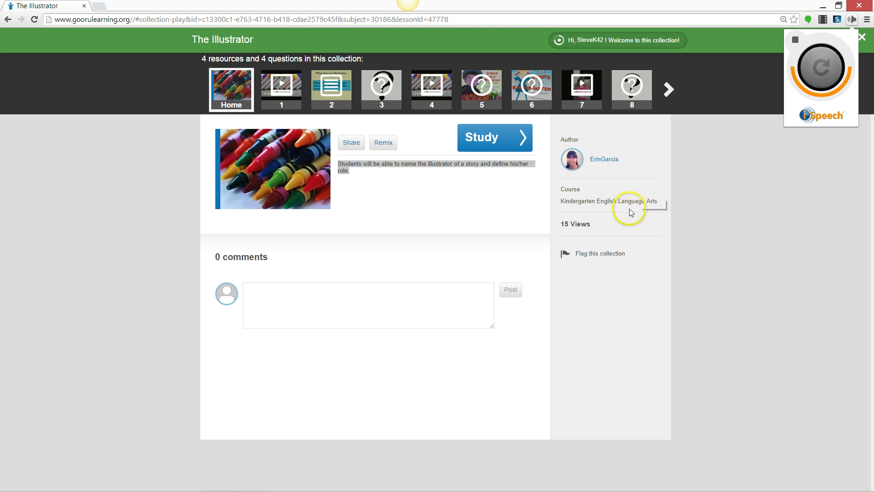
# Step: Start studying, have the intro dialog's sentence read aloud, then close the dialog to reveal the Author video
pyautogui.click(491, 138)
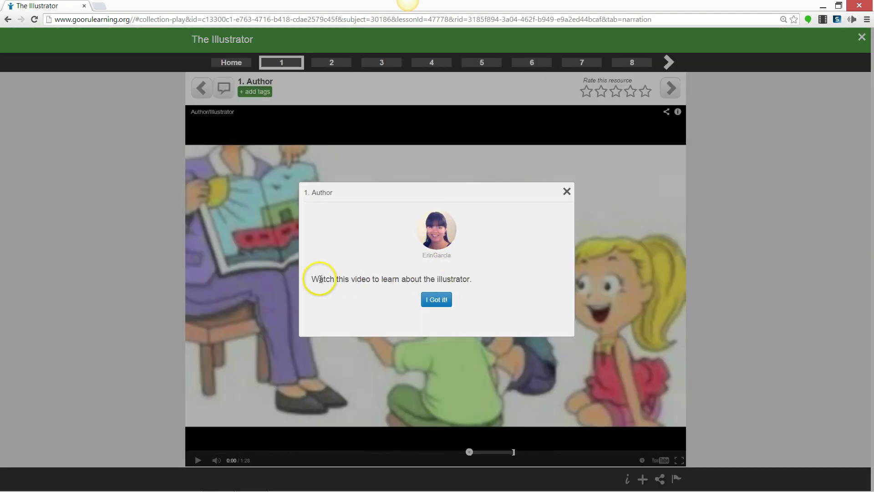
pyautogui.moveTo(312, 279); pyautogui.dragTo(473, 281)
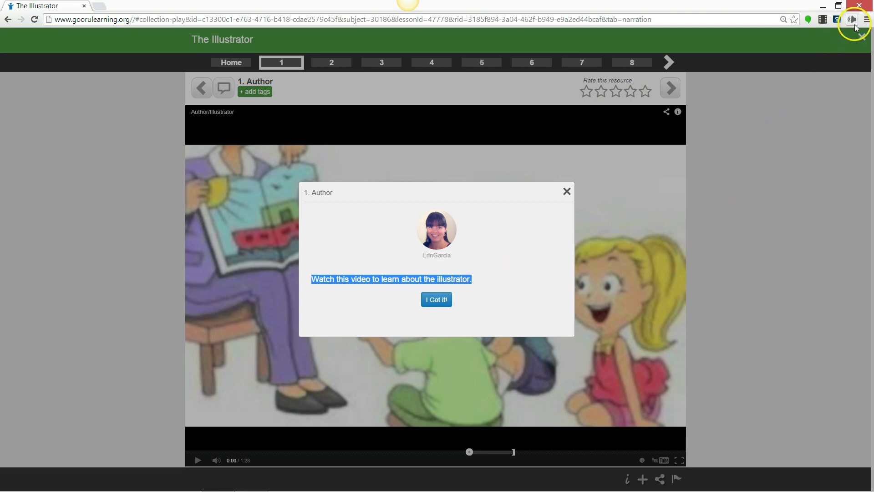
pyautogui.click(855, 26)
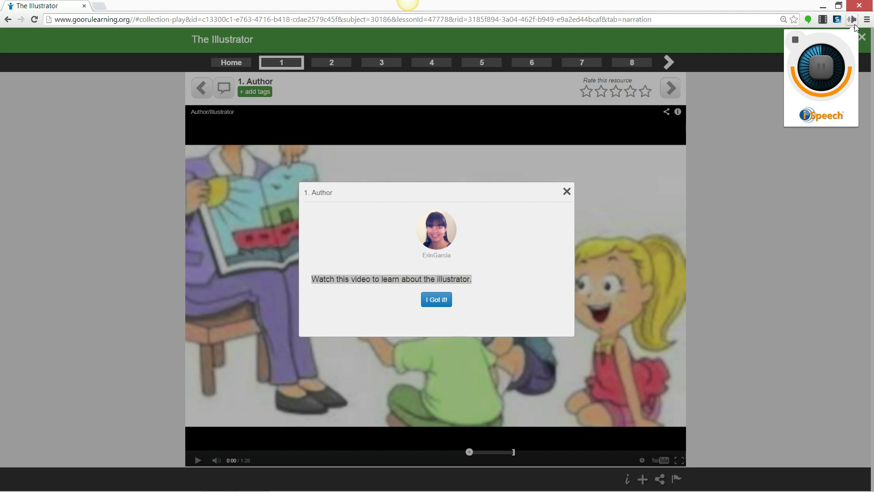
pyautogui.click(567, 191)
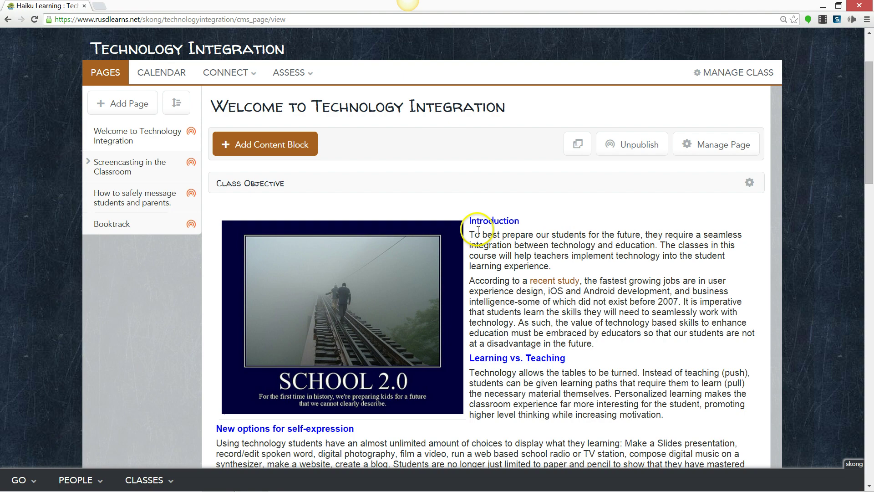
# Step: Highlight the Introduction paragraph and have SpeakIt read it aloud
pyautogui.moveTo(469, 234); pyautogui.dragTo(571, 265)
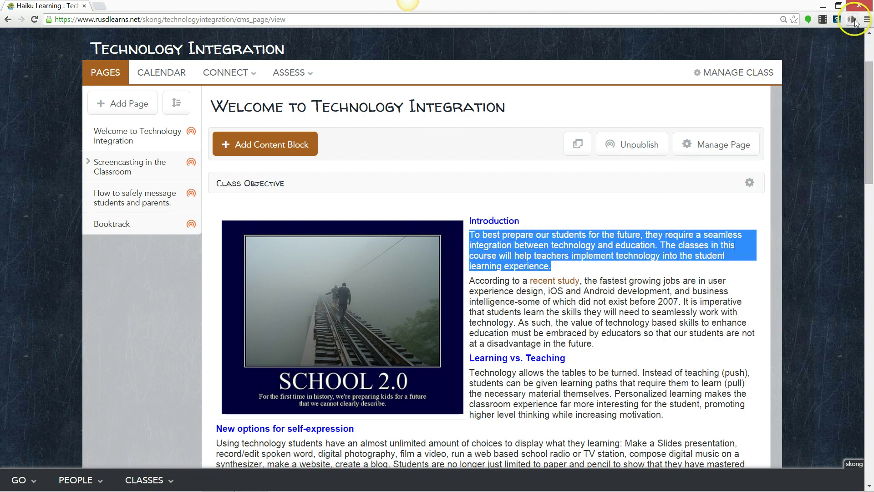
pyautogui.click(855, 21)
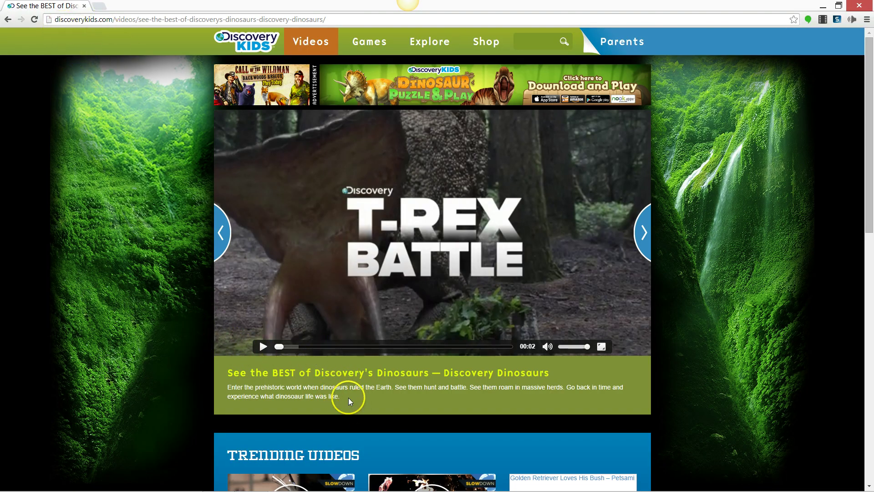
# Step: Highlight the dinosaur video's title and description, have SpeakIt read them, then close the popup
pyautogui.moveTo(342, 397); pyautogui.dragTo(261, 375)
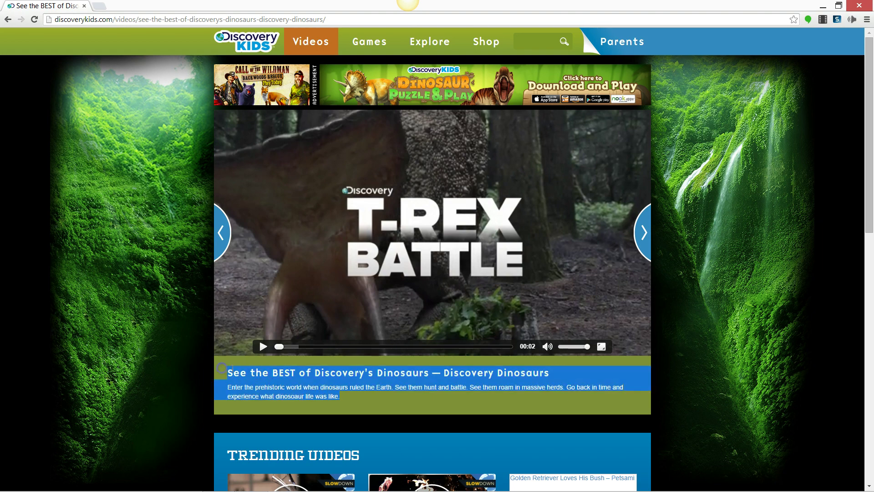
pyautogui.click(854, 20)
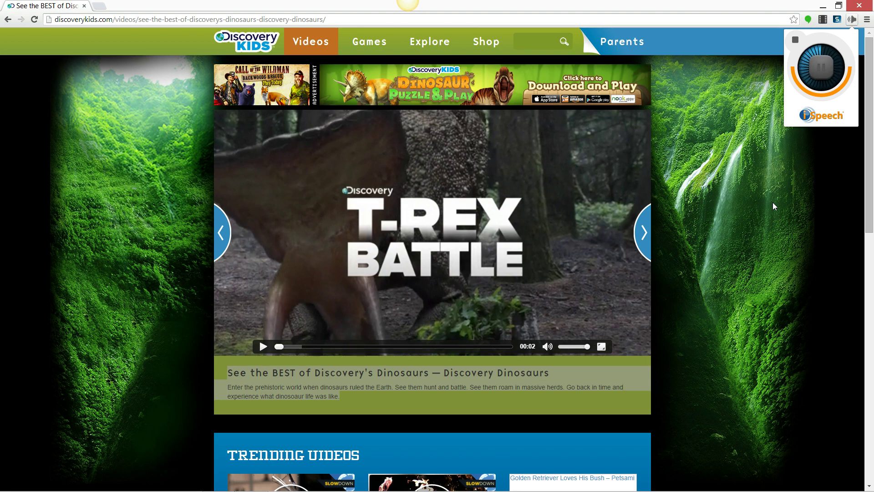
pyautogui.click(748, 155)
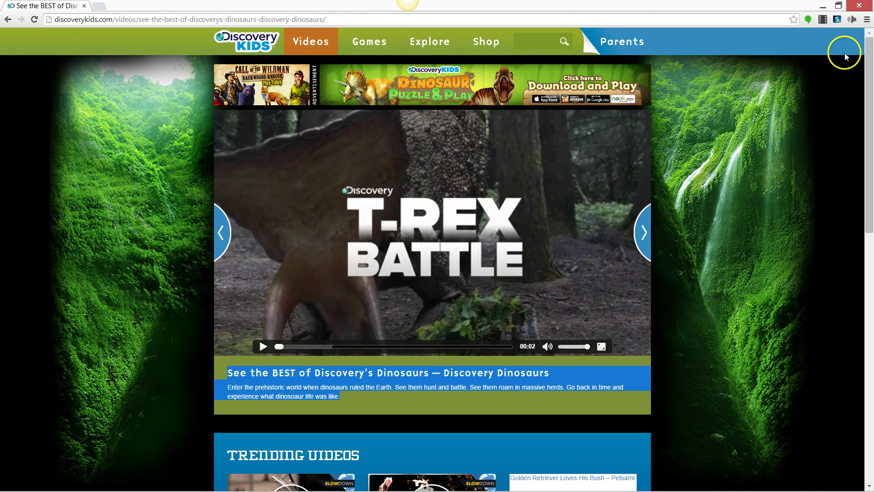
# Step: Open SpeakIt! Options and play the test sentence with the SpeakIt! speech engine
pyautogui.rightClick(855, 24)
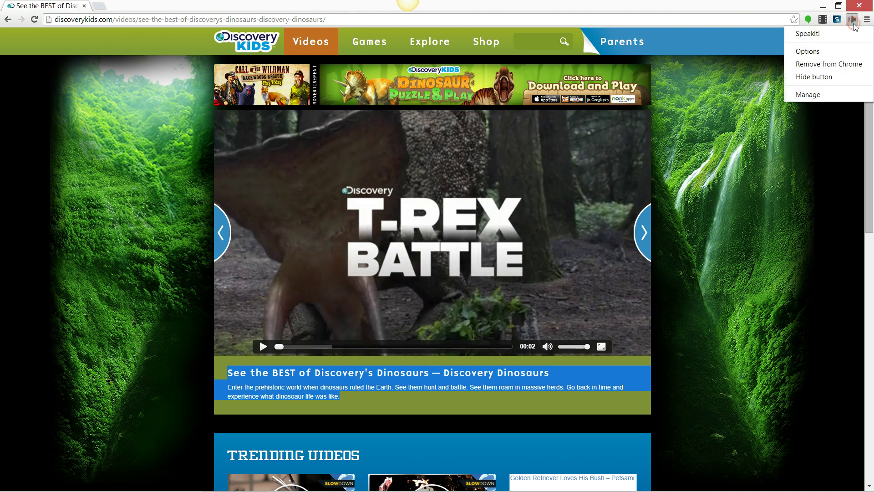
pyautogui.click(809, 52)
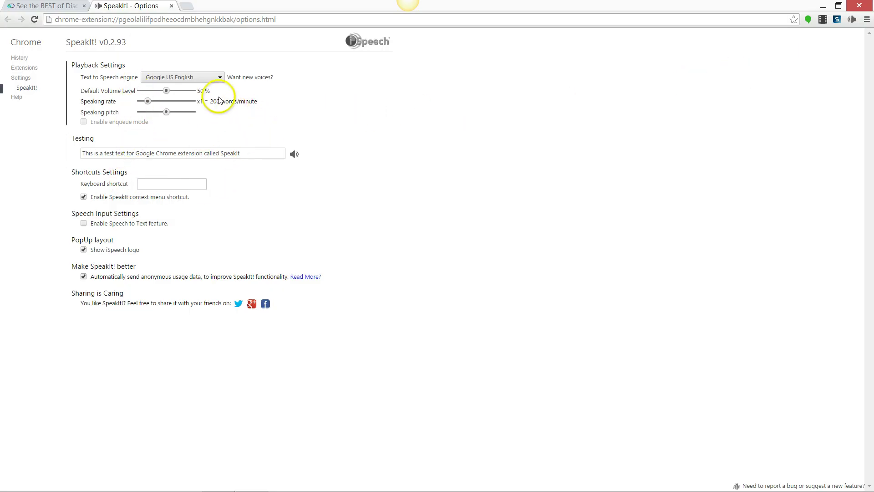
pyautogui.click(218, 79)
pyautogui.click(215, 78)
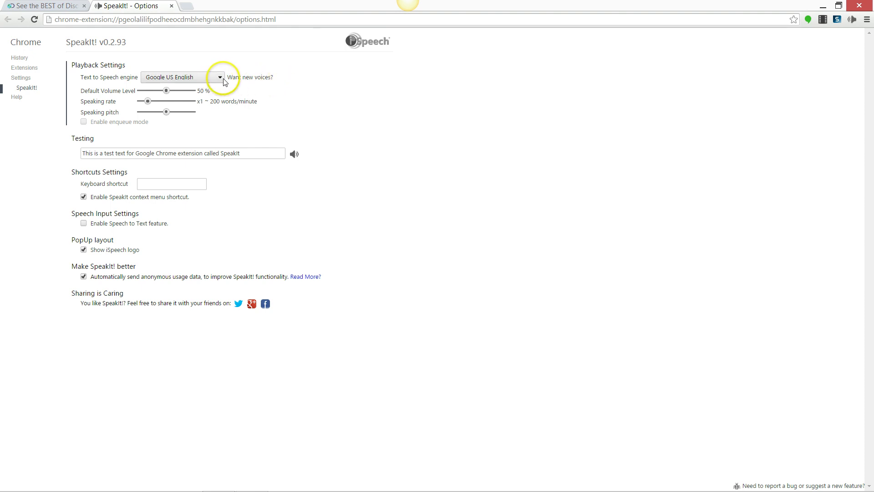
pyautogui.click(222, 80)
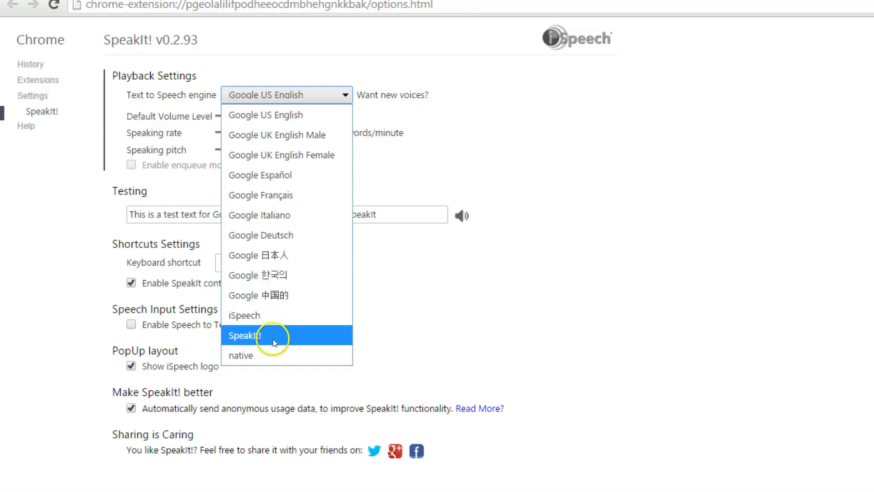
pyautogui.click(274, 343)
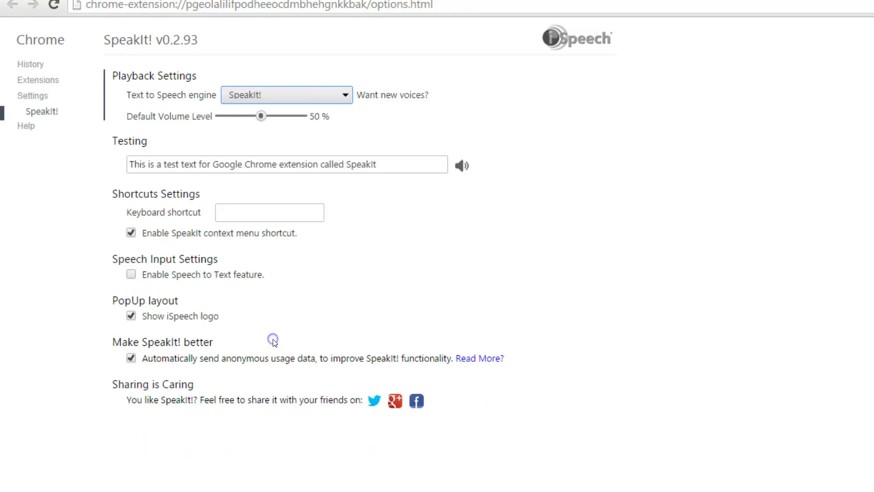
pyautogui.click(462, 166)
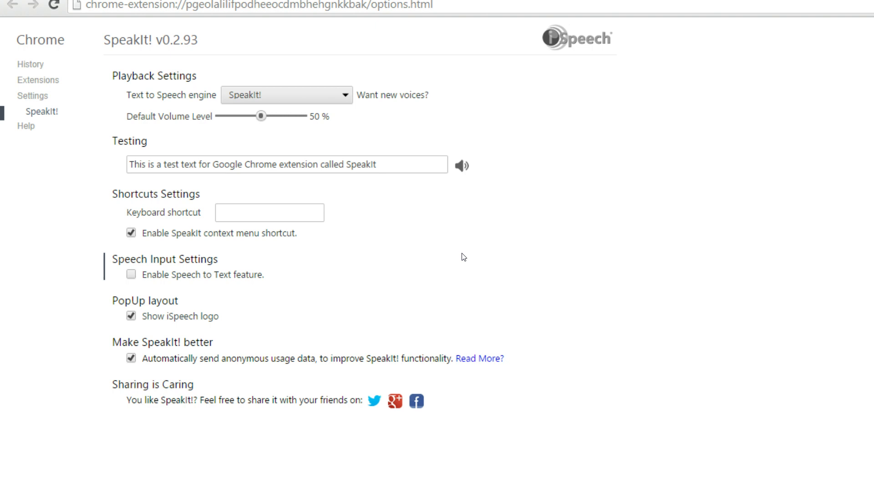
# Step: Switch the engine to native, lower the speaking rate to x0.60 ~ 120 words/minute, and test it
pyautogui.moveTo(453, 255); pyautogui.dragTo(427, 253)
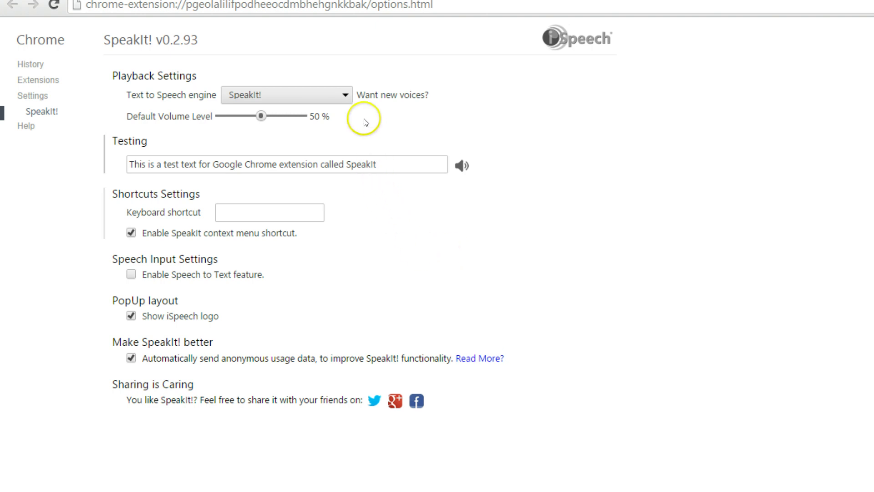
pyautogui.click(345, 95)
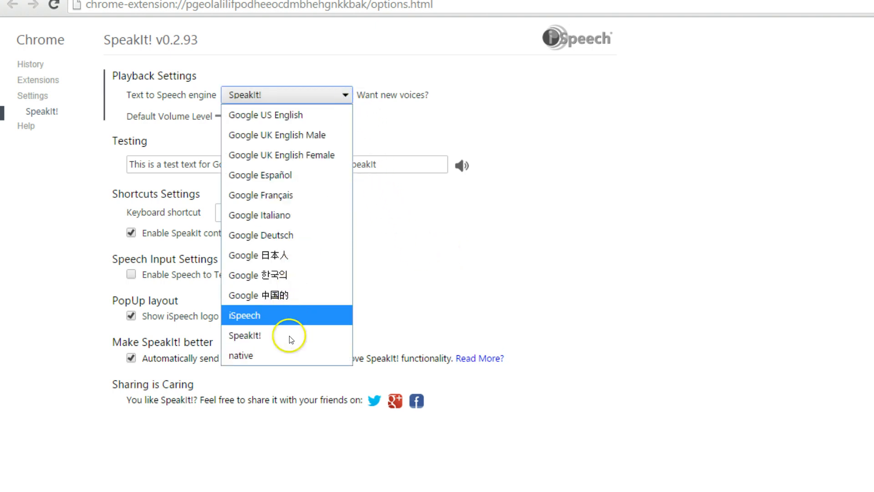
pyautogui.click(290, 355)
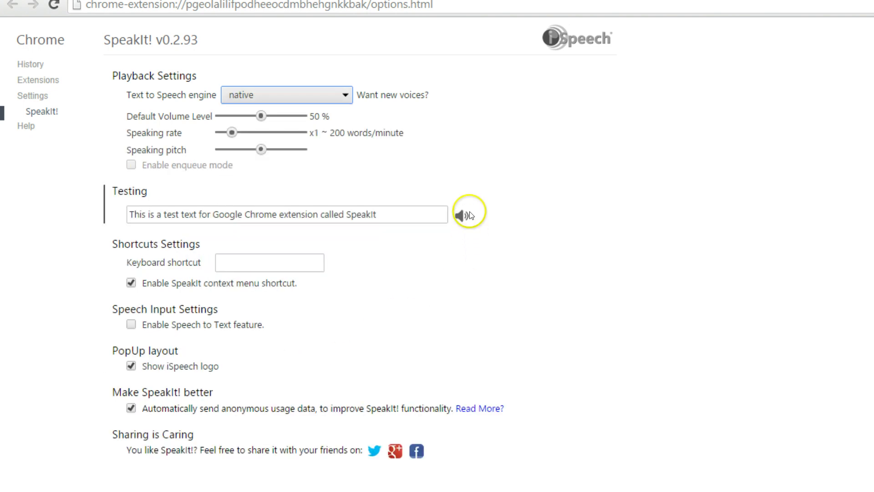
pyautogui.click(470, 215)
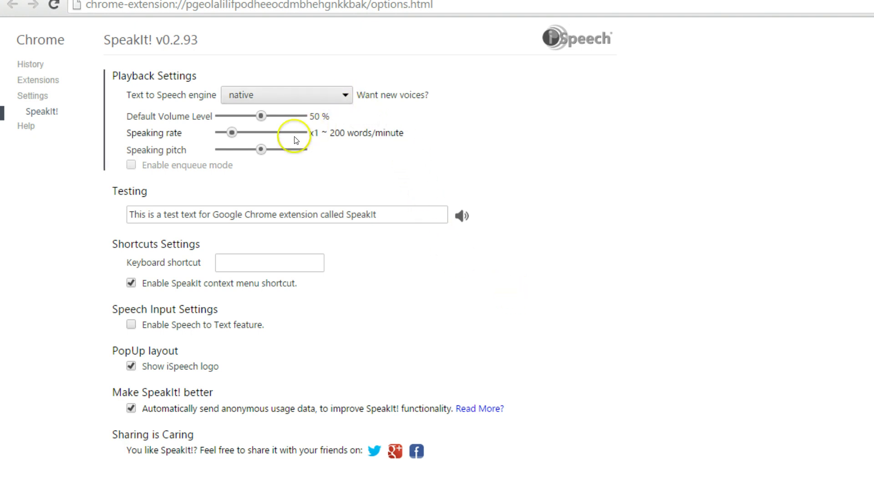
pyautogui.click(249, 134)
pyautogui.click(223, 133)
pyautogui.click(224, 132)
pyautogui.click(462, 216)
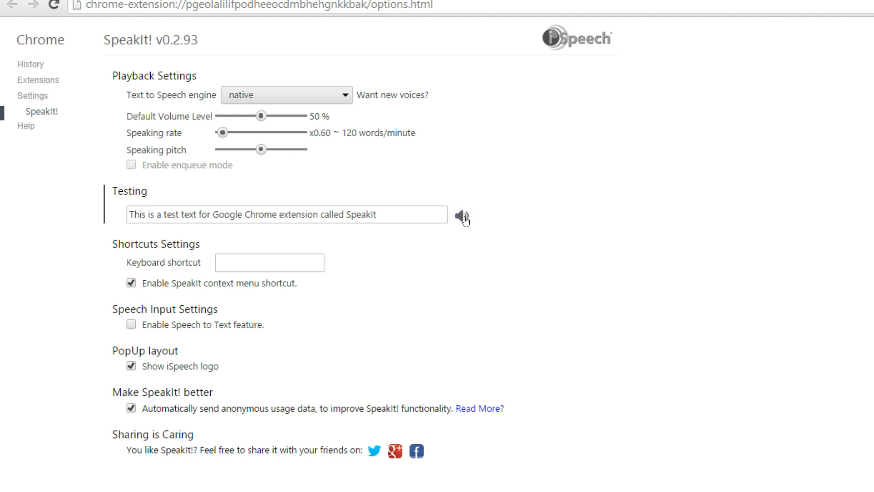
# Step: Choose the Google US English voice, test it, and raise the speaking rate to x1.00 ~ 200 words/minute
pyautogui.click(346, 95)
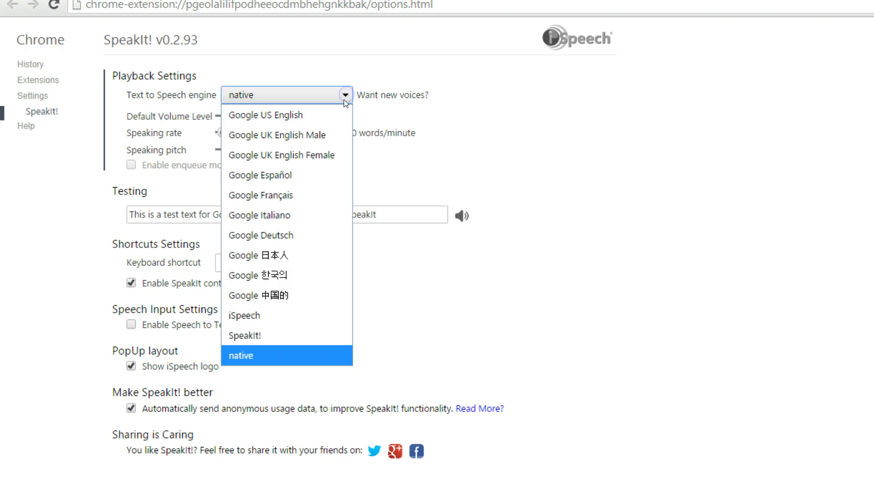
pyautogui.click(315, 115)
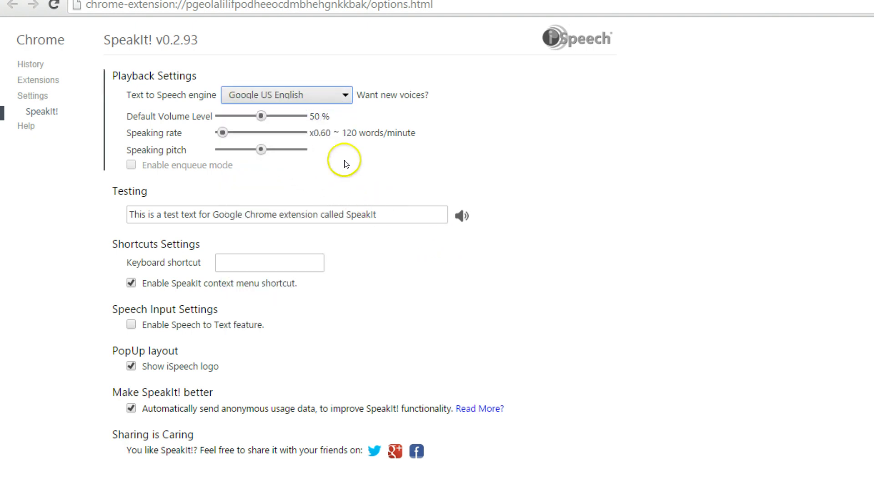
pyautogui.click(462, 215)
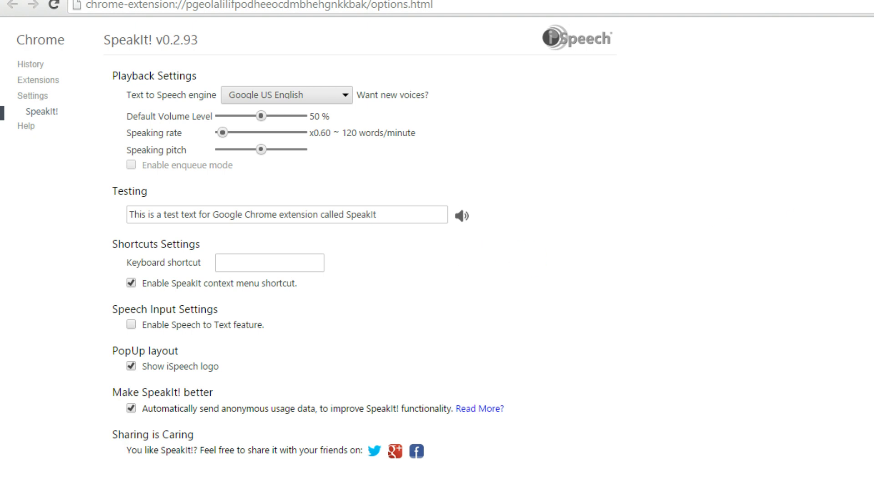
pyautogui.click(232, 132)
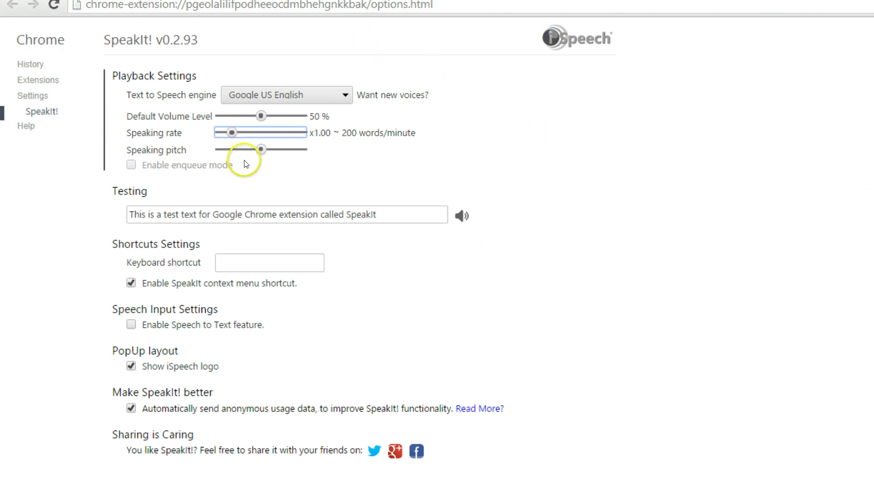
pyautogui.click(228, 133)
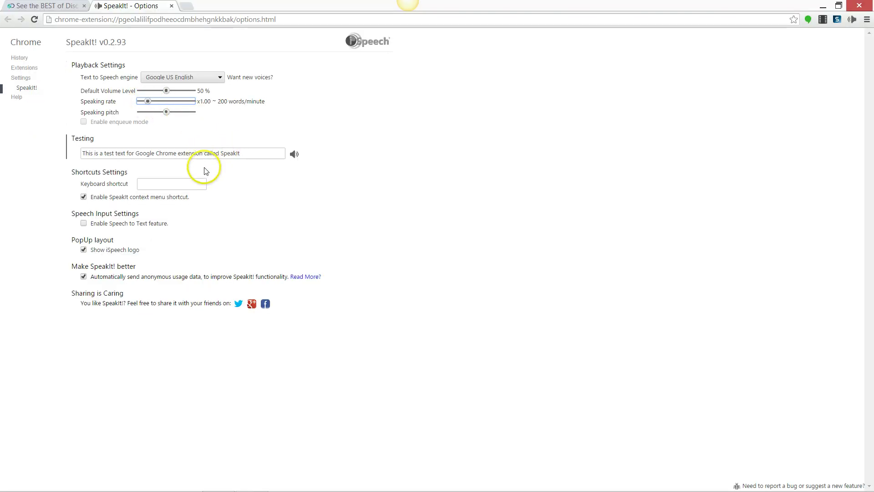
# Step: Close the Options tab, have the highlighted dinosaur text read with Google US English, then stop
pyautogui.click(171, 6)
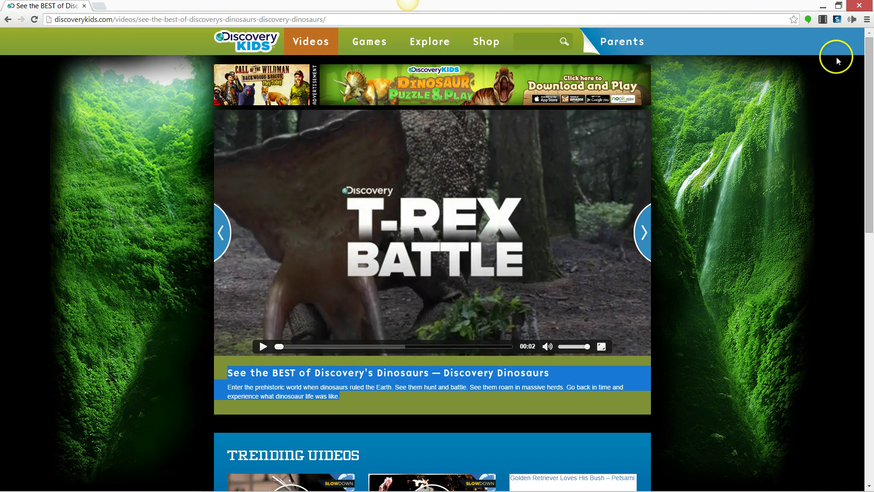
pyautogui.click(851, 20)
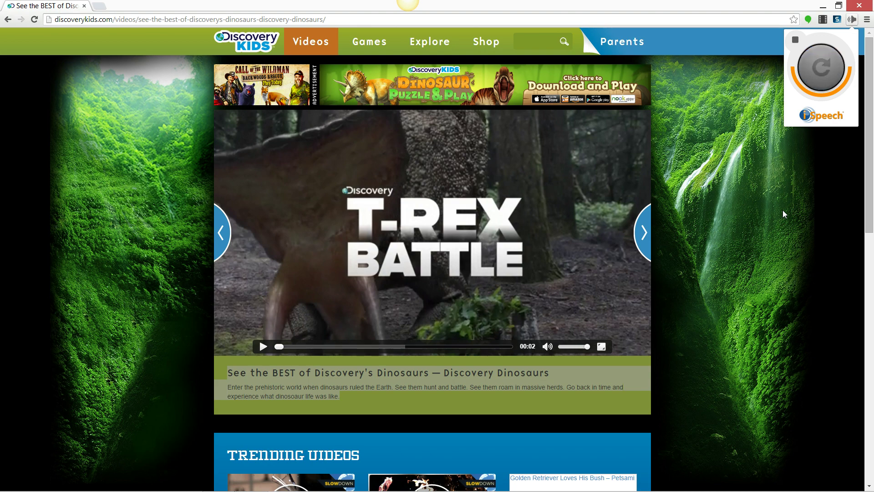
pyautogui.click(793, 41)
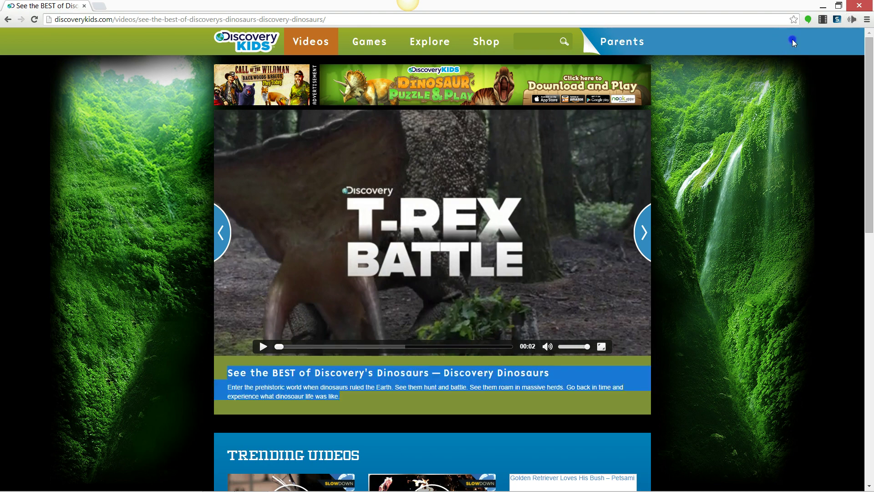